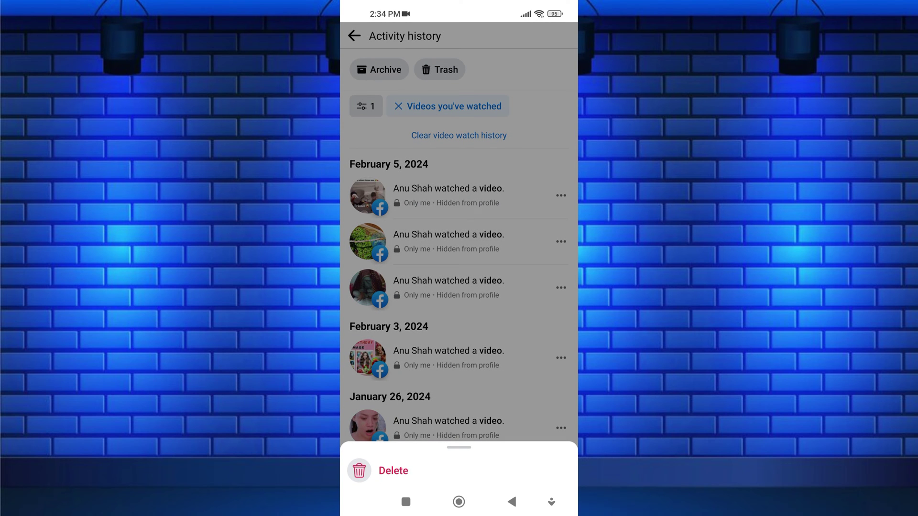
Delete the chosen February 5 watched-video entry, then cancel clearing the whole video watch history.
{"action": "left_click", "coordinate": [393, 471]}
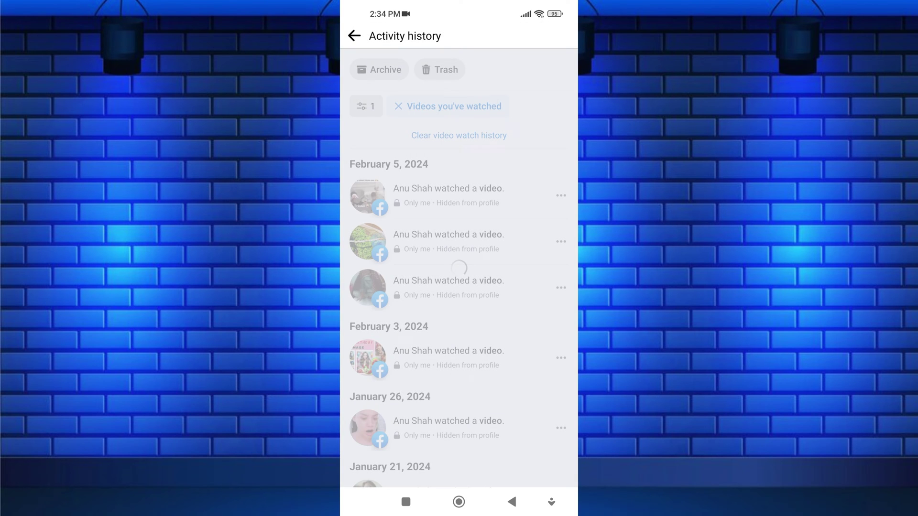
{"action": "left_click", "coordinate": [459, 136]}
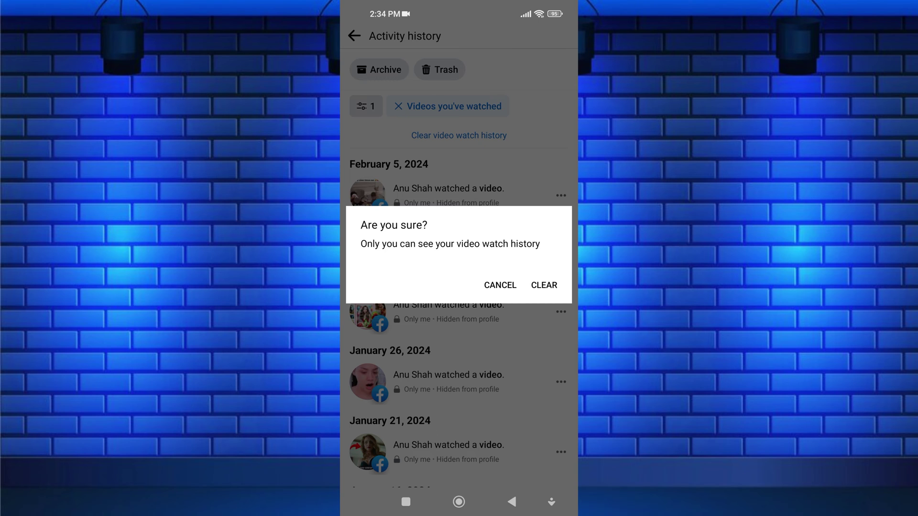
{"action": "left_click", "coordinate": [500, 285]}
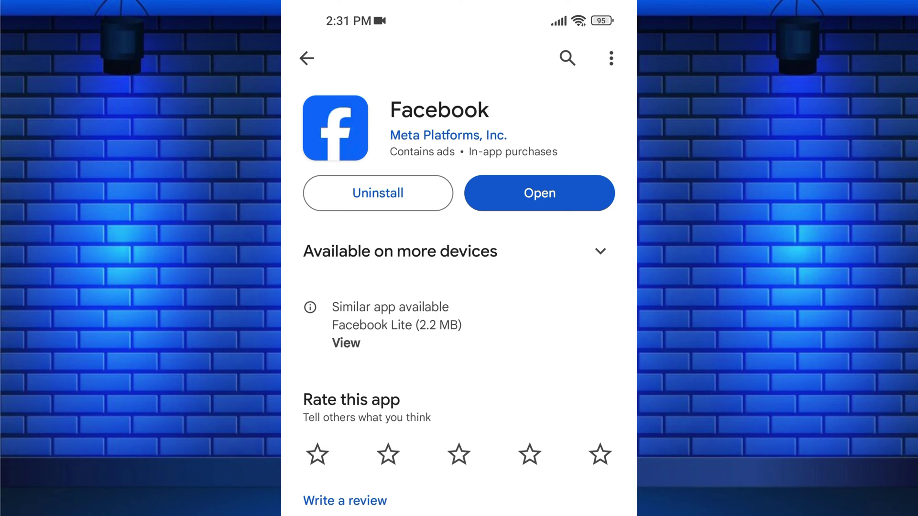
Launch Facebook from its Play Store page with Open.
{"action": "left_click", "coordinate": [539, 193]}
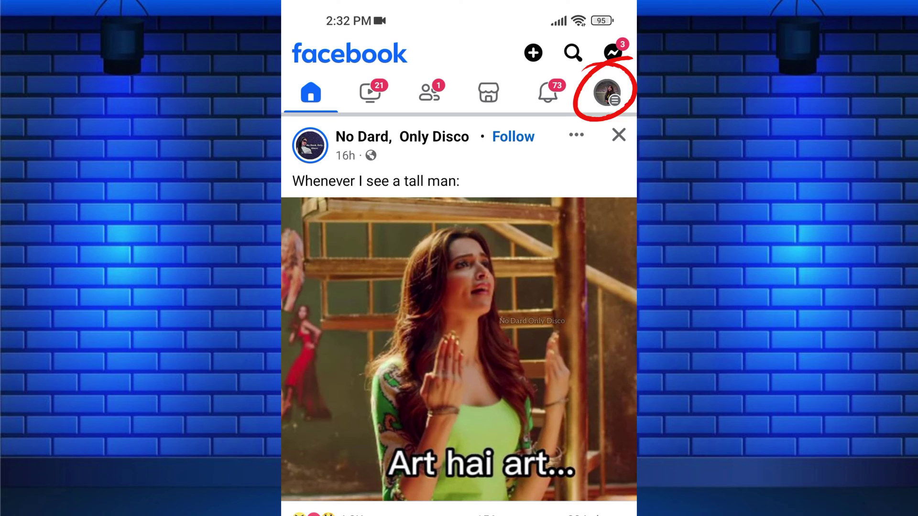
From the main menu go to Settings & privacy > Settings and scroll down to Your activity.
{"action": "left_click", "coordinate": [608, 92]}
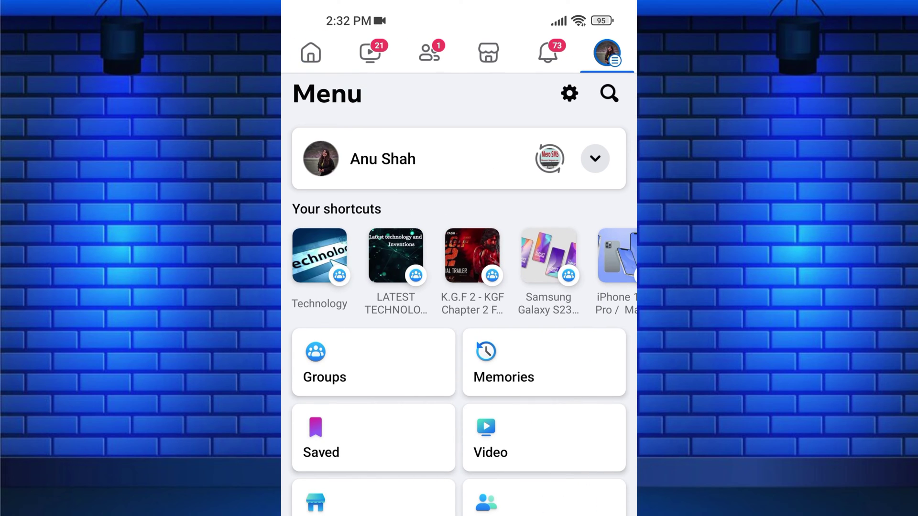
{"action": "scroll", "coordinate": [459, 294], "scroll_direction": "down", "scroll_amount": 5}
{"action": "scroll", "coordinate": [459, 294], "scroll_direction": "down", "scroll_amount": 4}
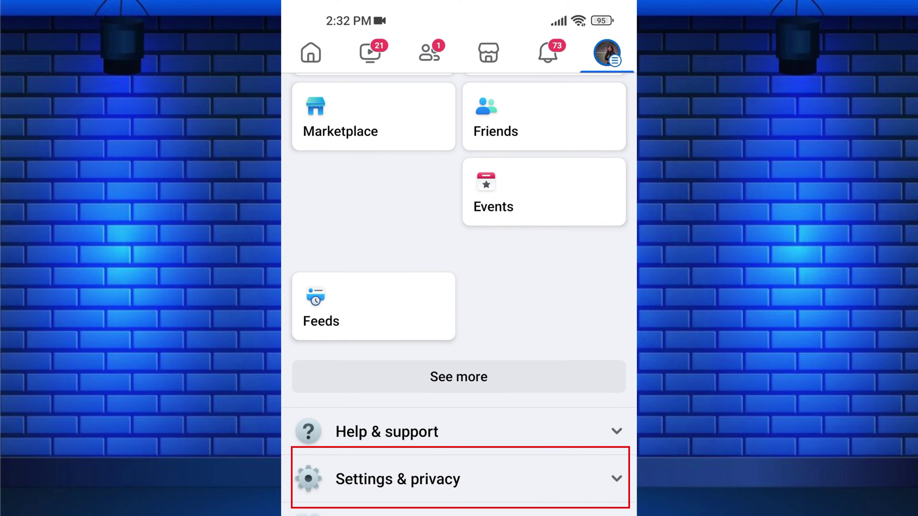
{"action": "left_click", "coordinate": [398, 479]}
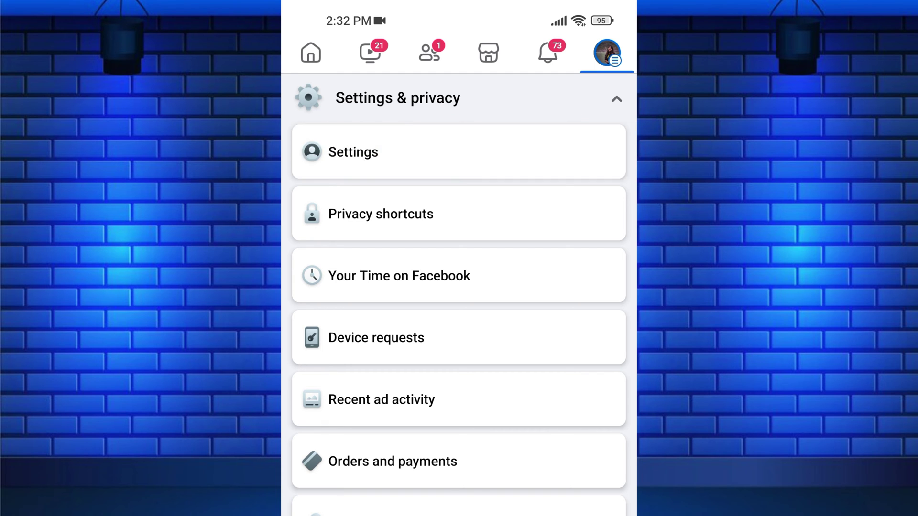
{"action": "left_click", "coordinate": [353, 152]}
{"action": "scroll", "coordinate": [459, 294], "scroll_direction": "down", "scroll_amount": 10}
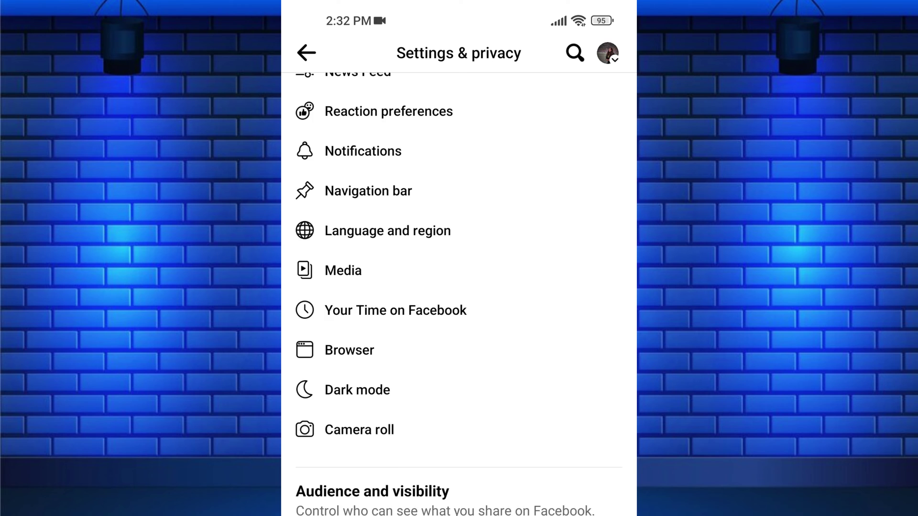
{"action": "scroll", "coordinate": [459, 294], "scroll_direction": "down", "scroll_amount": 5}
{"action": "scroll", "coordinate": [459, 294], "scroll_direction": "down", "scroll_amount": 5}
{"action": "scroll", "coordinate": [459, 294], "scroll_direction": "down", "scroll_amount": 5}
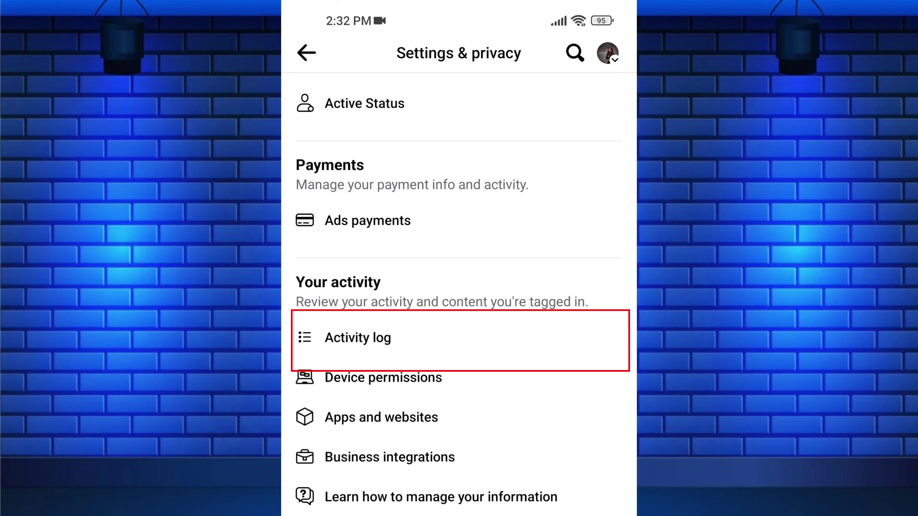
Open Activity log and switch to its Activity history chip.
{"action": "left_click", "coordinate": [358, 337]}
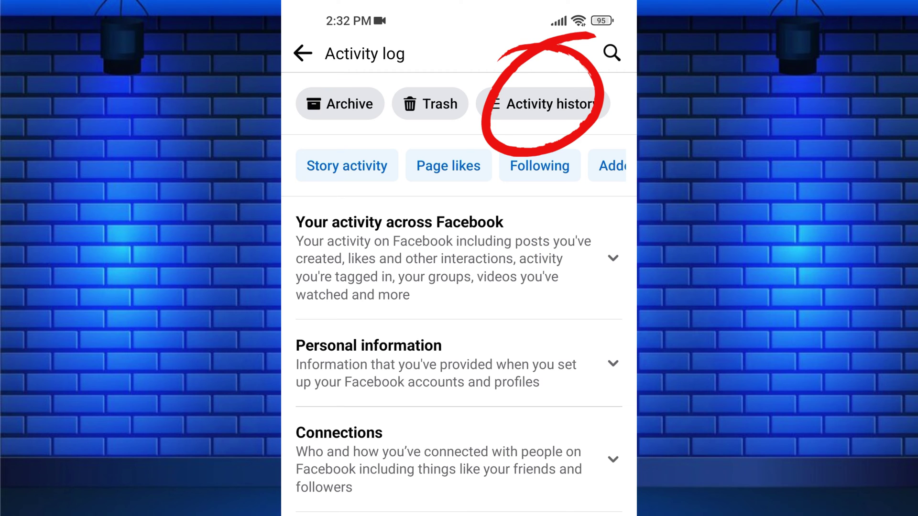
{"action": "left_click", "coordinate": [545, 104]}
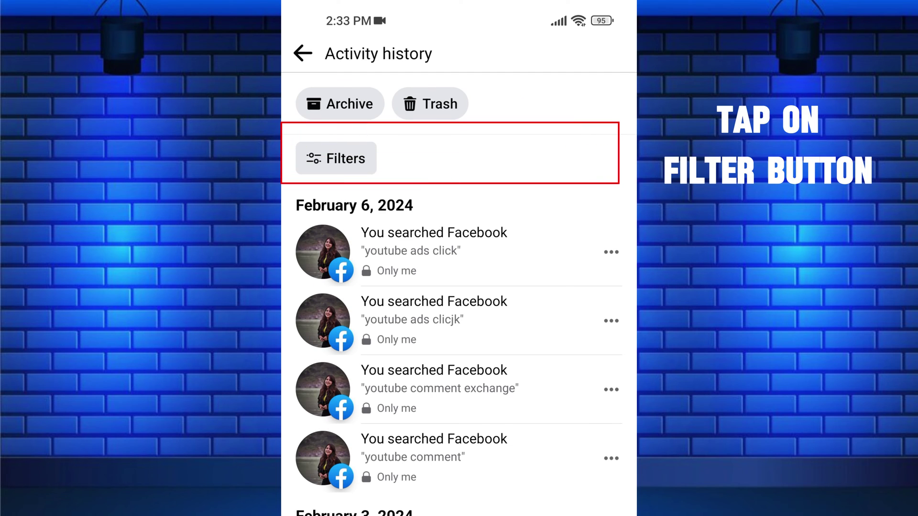
Open Filters > Categories and expand Your activity across Facebook, then Posts.
{"action": "left_click", "coordinate": [336, 158]}
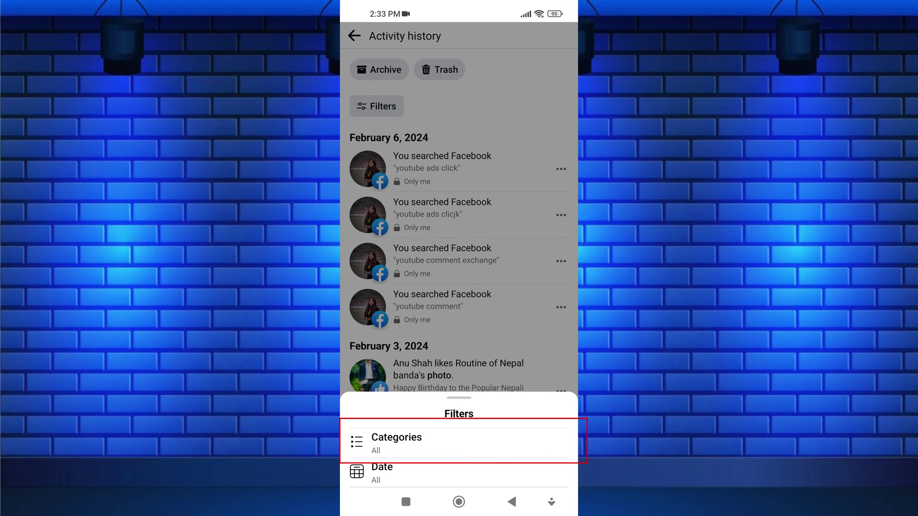
{"action": "left_click", "coordinate": [396, 441]}
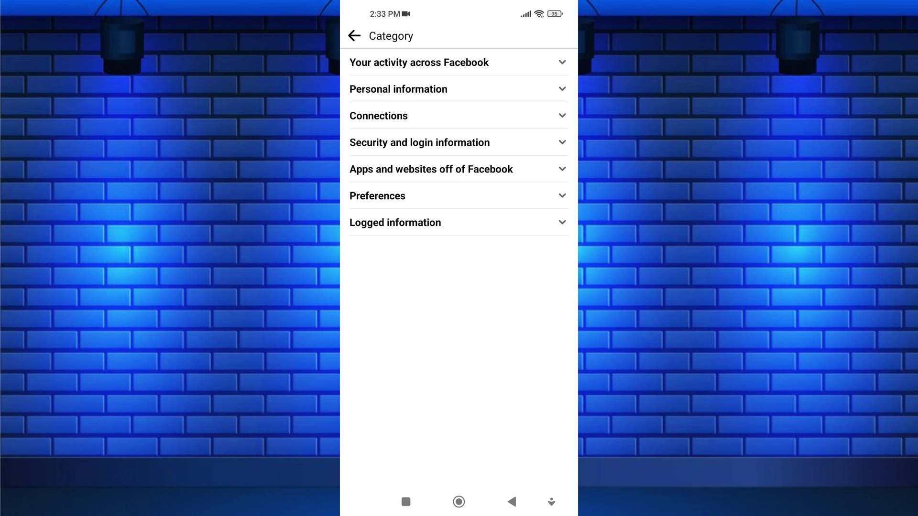
{"action": "left_click", "coordinate": [419, 63]}
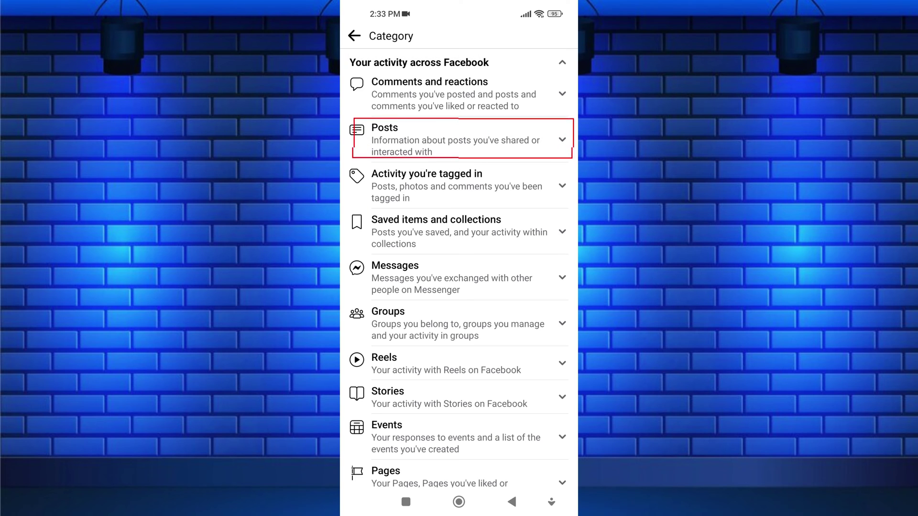
{"action": "left_click", "coordinate": [420, 140]}
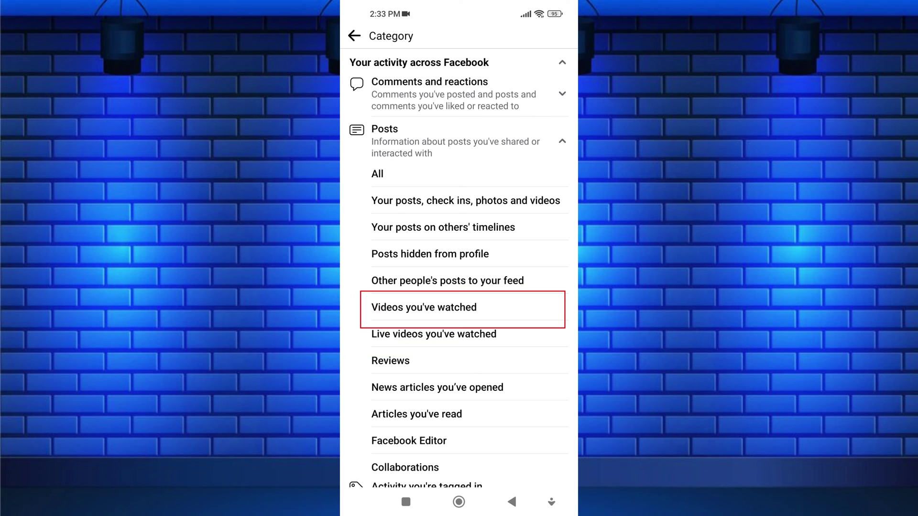
Filter to Videos you've watched and delete the February 6 and top February 5 entries.
{"action": "left_click", "coordinate": [424, 308]}
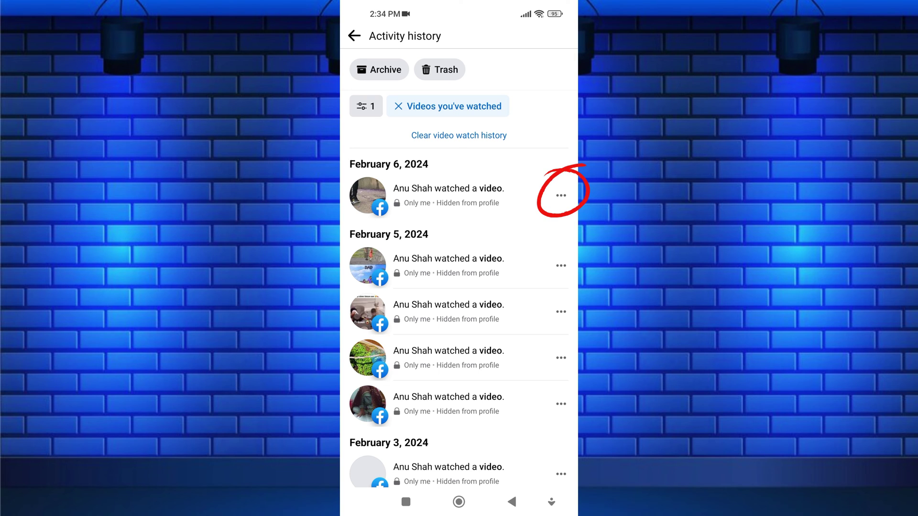
{"action": "left_click", "coordinate": [560, 196]}
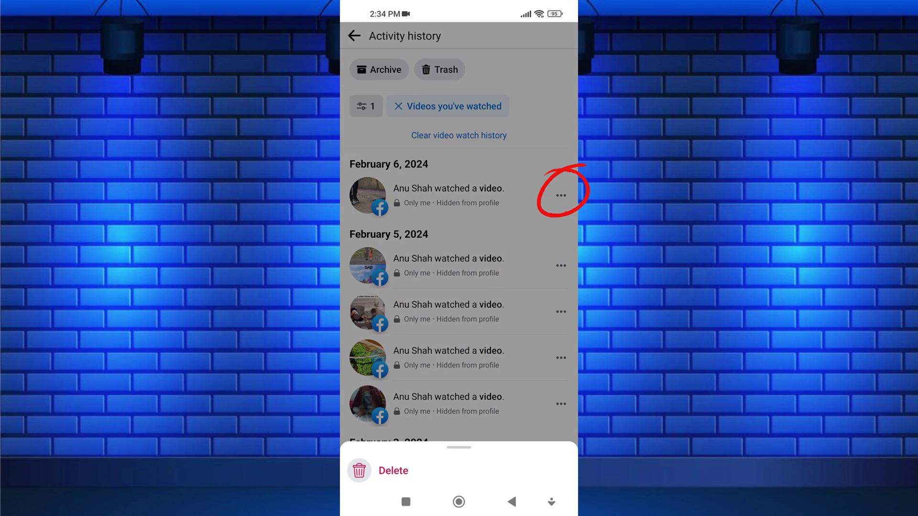
{"action": "left_click", "coordinate": [393, 471]}
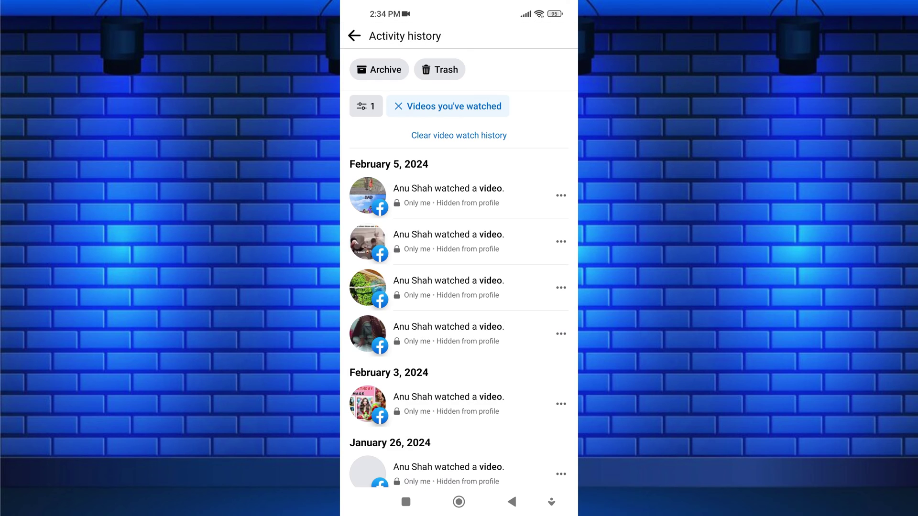
{"action": "left_click", "coordinate": [561, 195]}
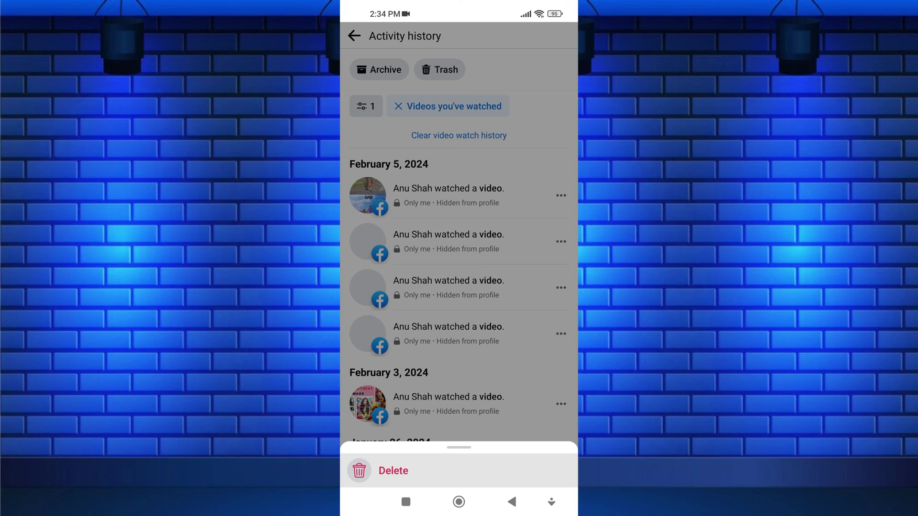
{"action": "left_click", "coordinate": [393, 471]}
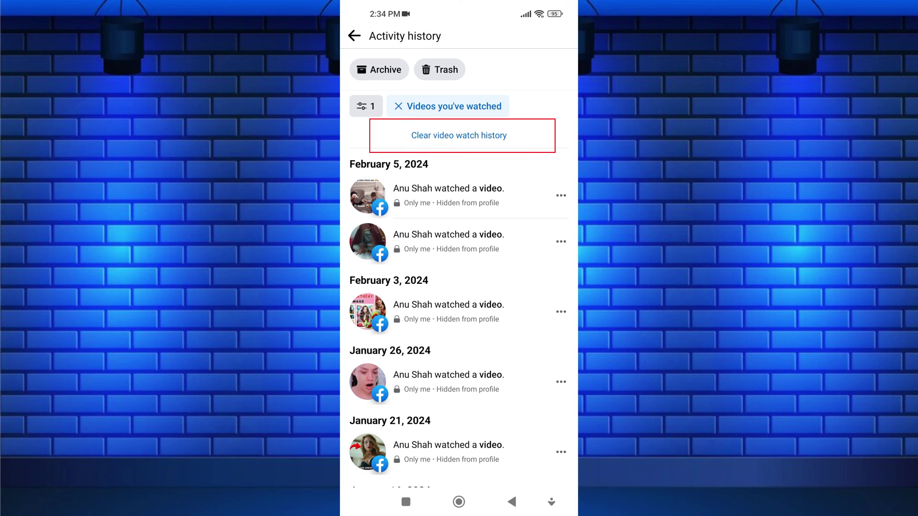
Request clearing all video watch history and respond to the Are you sure? confirmation.
{"action": "left_click", "coordinate": [459, 136]}
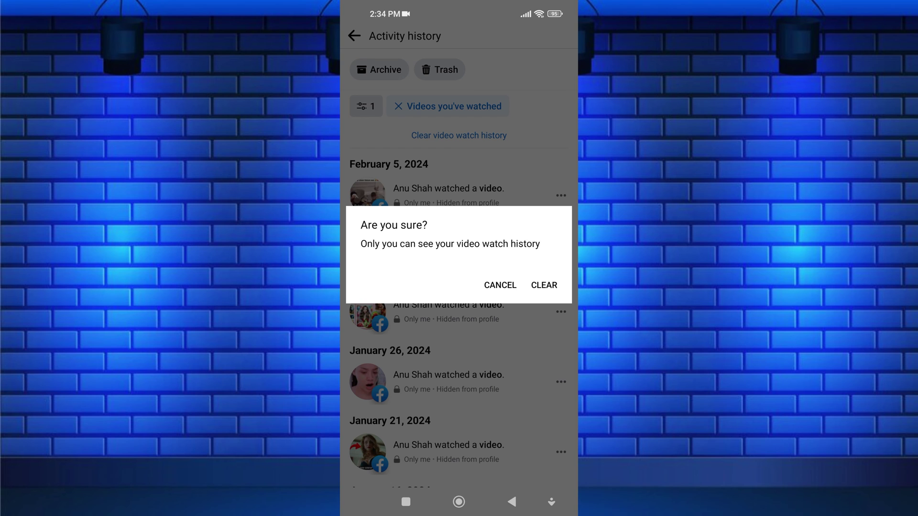
{"action": "left_click", "coordinate": [500, 284]}
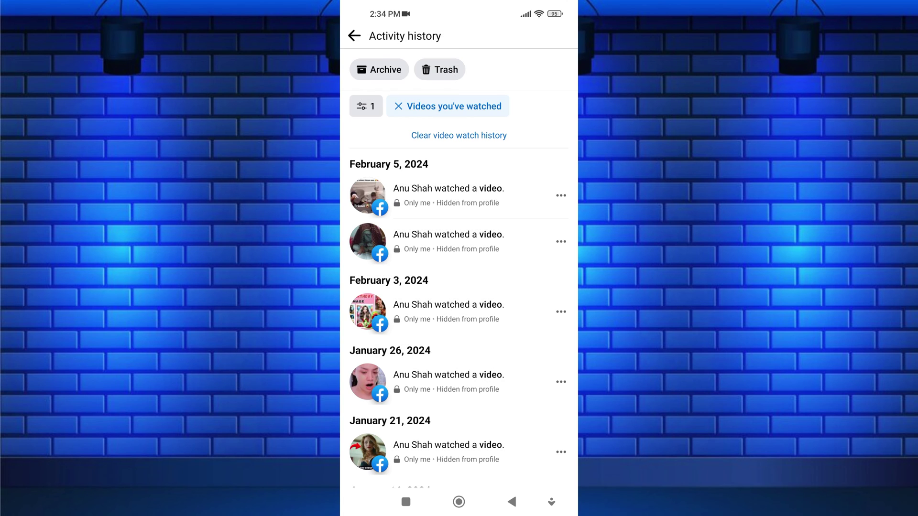